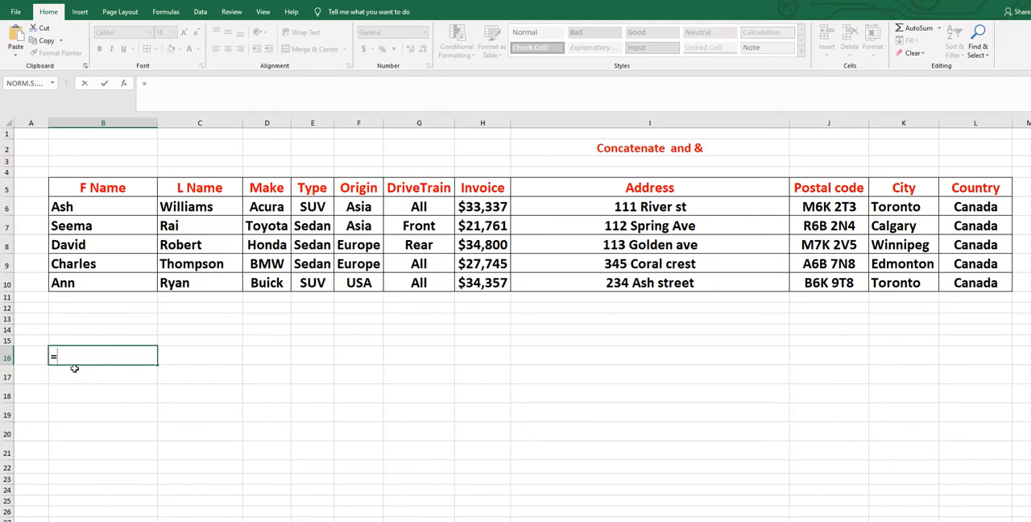
- Join the first table row's first and last name in cell B16 with the formula =CONCATENATE(B6,C6)
{"action": "type", "text": "co"}
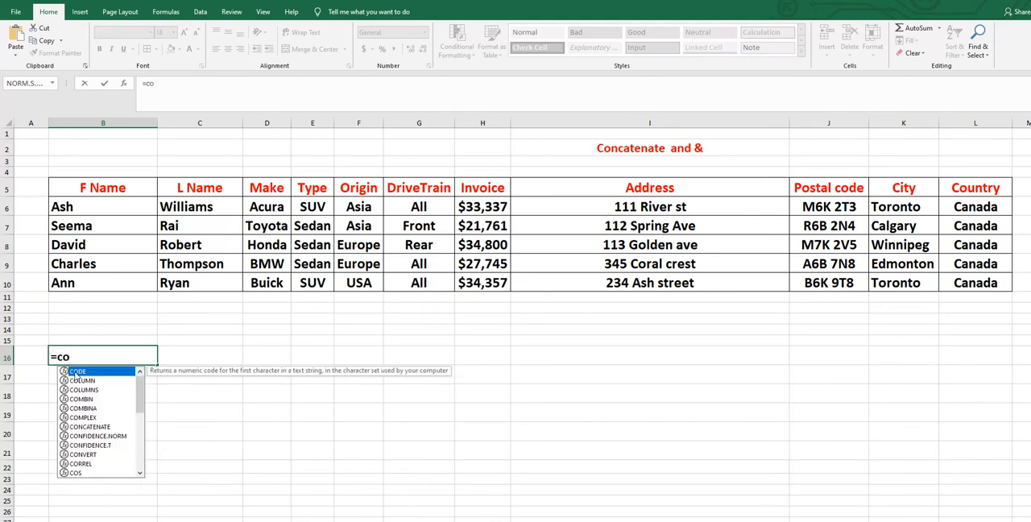
{"action": "type", "text": "n"}
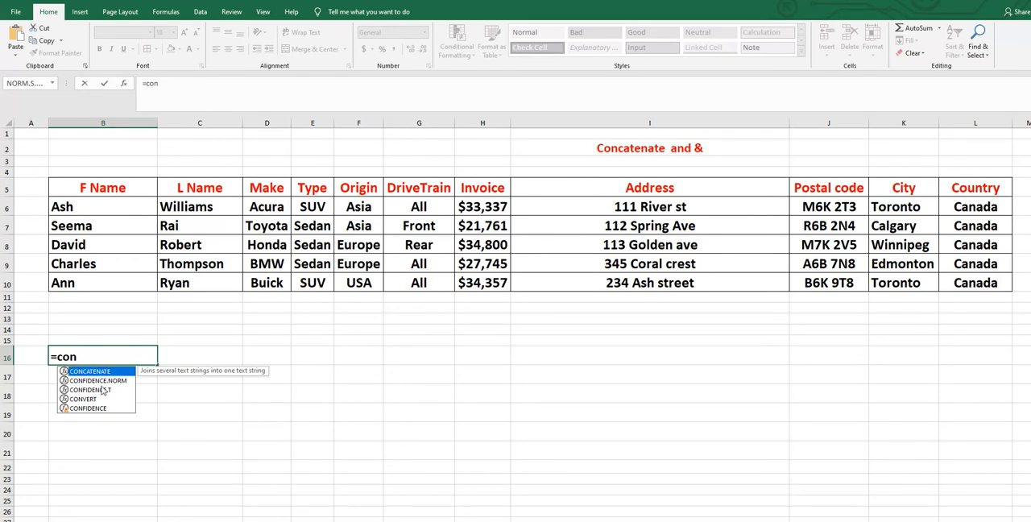
{"action": "double_click", "coordinate": [86, 376]}
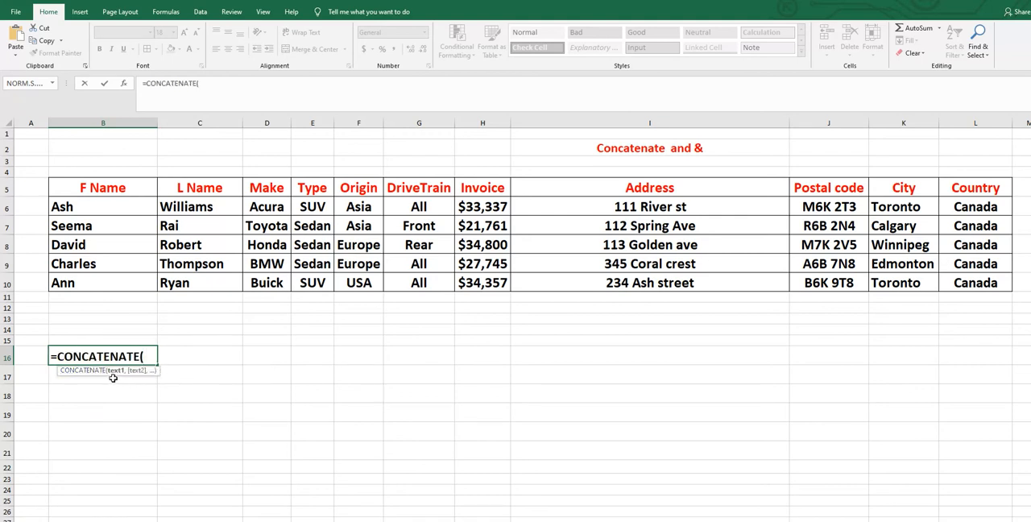
{"action": "left_click", "coordinate": [91, 206]}
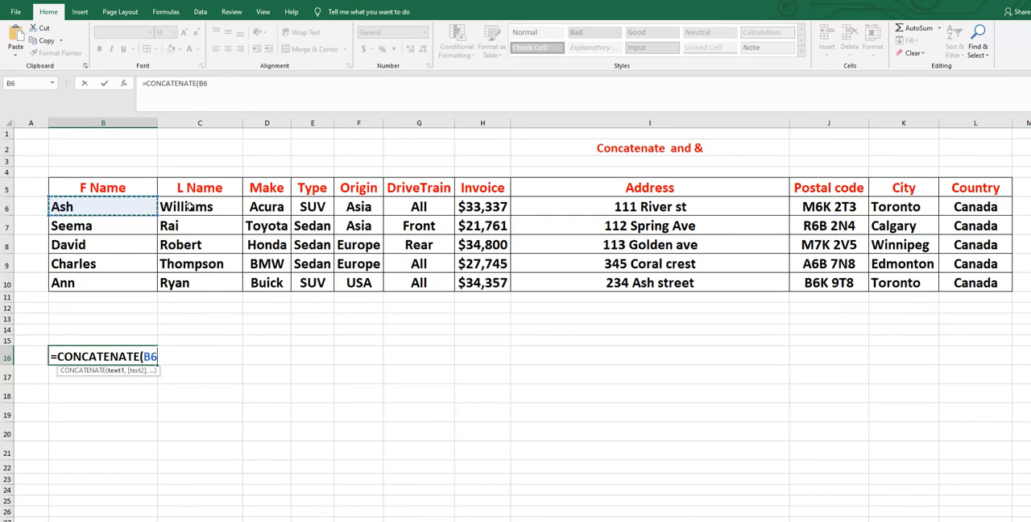
{"action": "type", "text": ","}
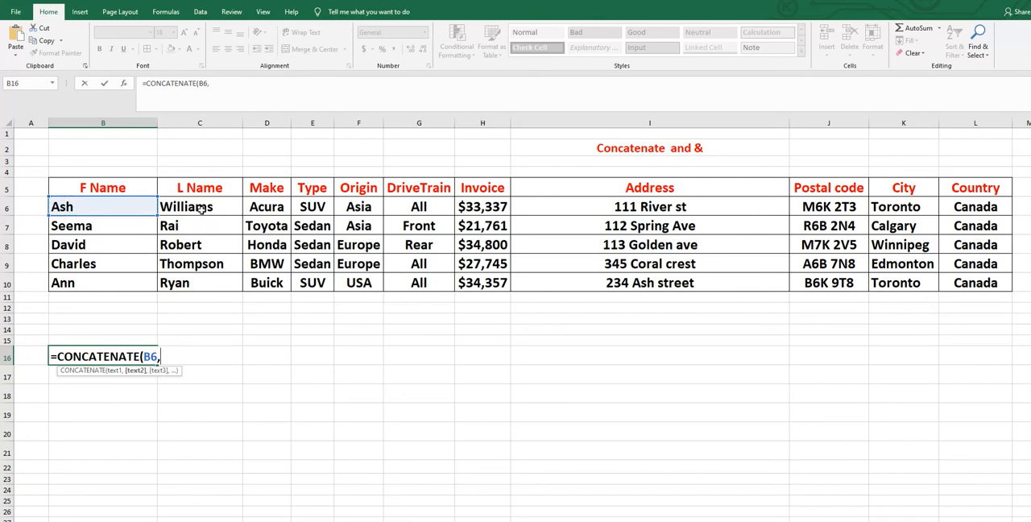
{"action": "left_click", "coordinate": [201, 209]}
{"action": "type", "text": ")"}
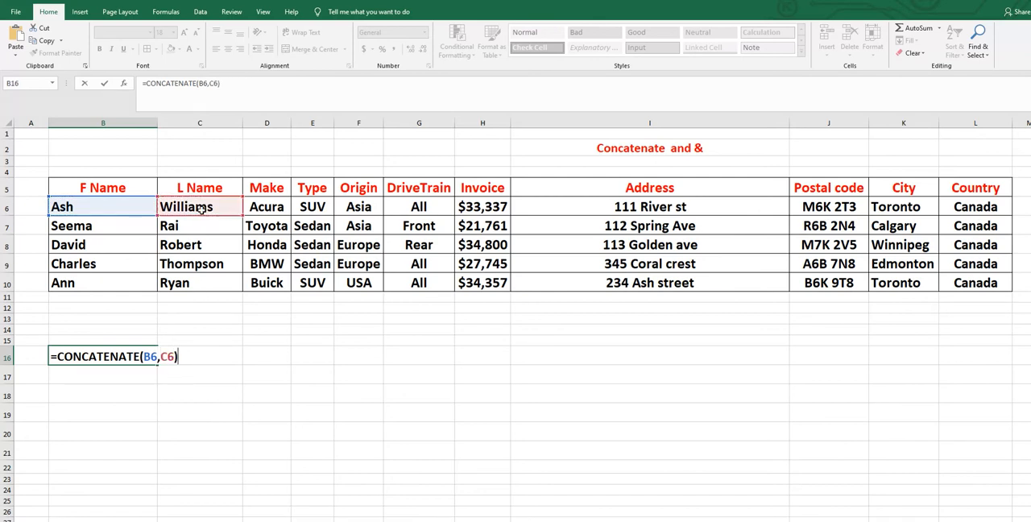
{"action": "key", "text": "Return"}
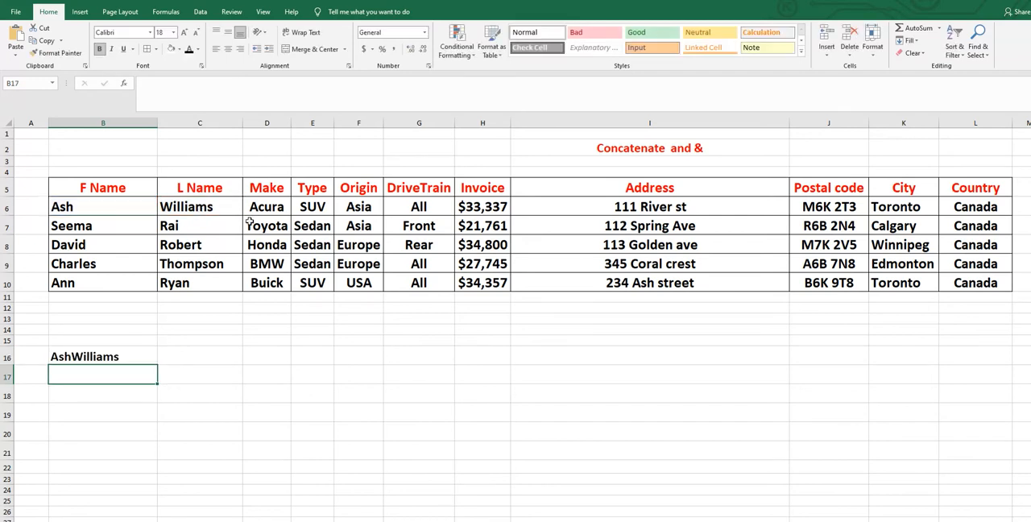
- Fill the CONCATENATE formula from B16 down to B20 for the remaining table rows
{"action": "left_click", "coordinate": [121, 358]}
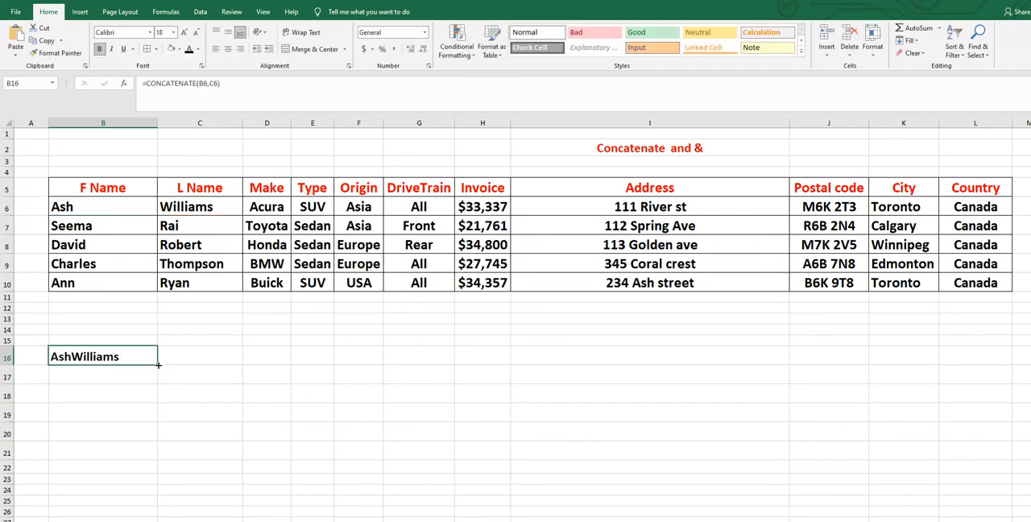
{"action": "left_click_drag", "start_coordinate": [158, 365], "coordinate": [159, 439]}
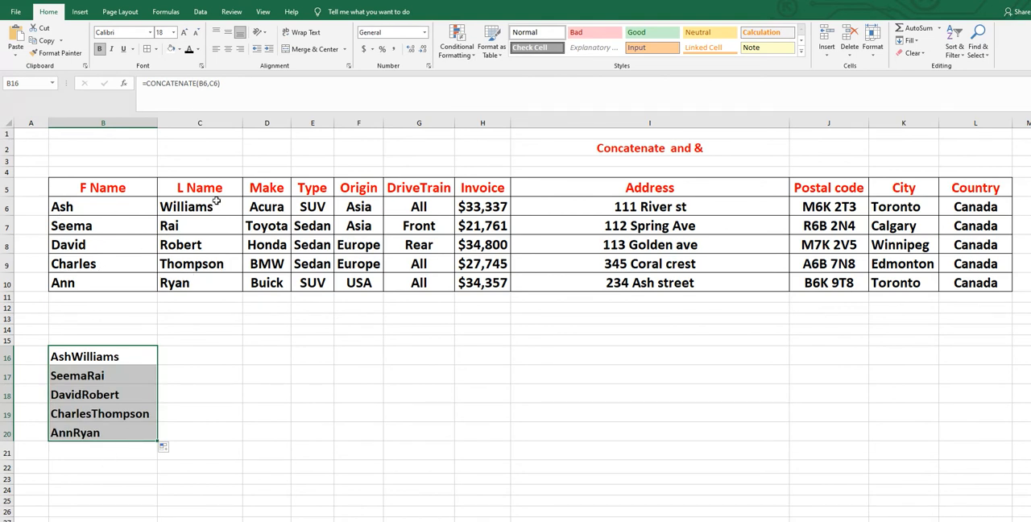
{"action": "left_click", "coordinate": [228, 408]}
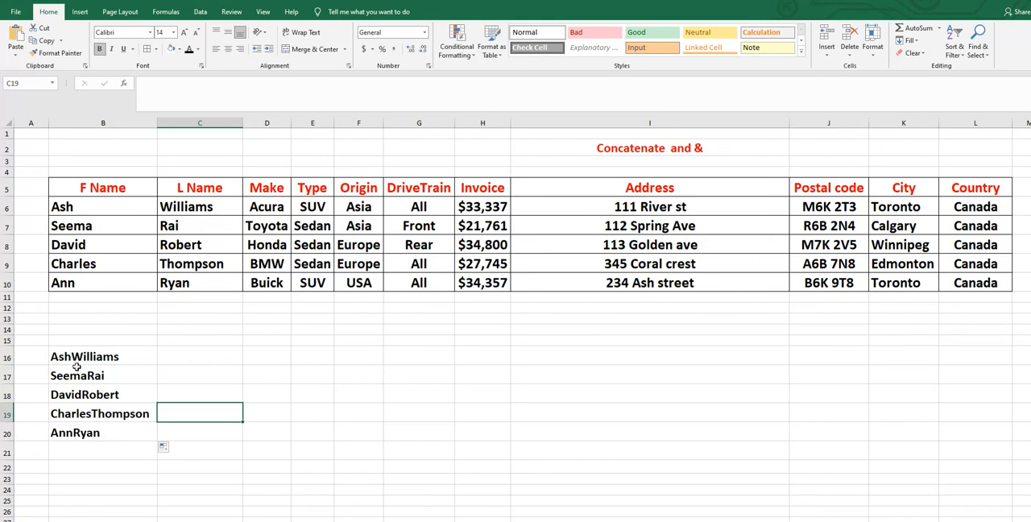
- Undo both the fill through B20 and the CONCATENATE formula entered in B16
{"action": "left_click_drag", "start_coordinate": [79, 356], "coordinate": [81, 435]}
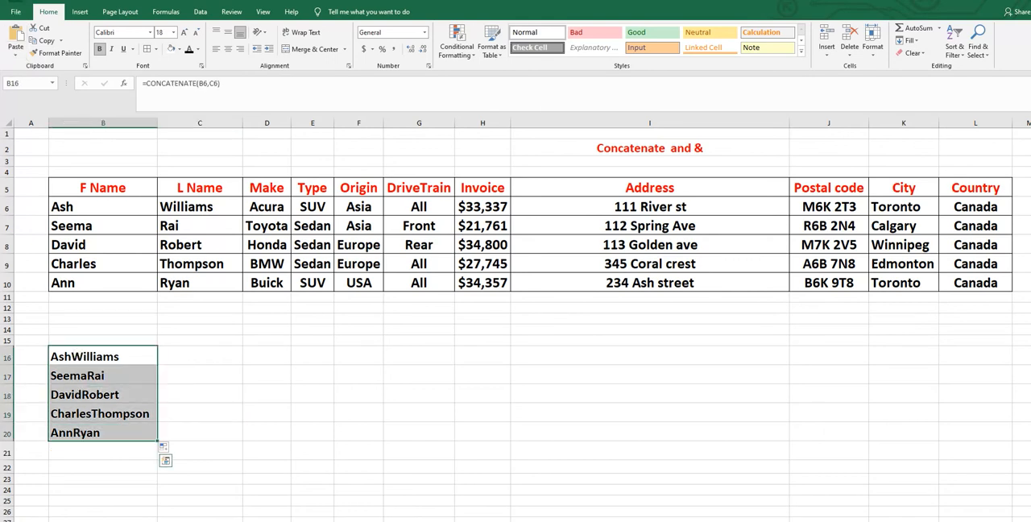
{"action": "key", "text": "ctrl+z"}
{"action": "key", "text": "ctrl+z"}
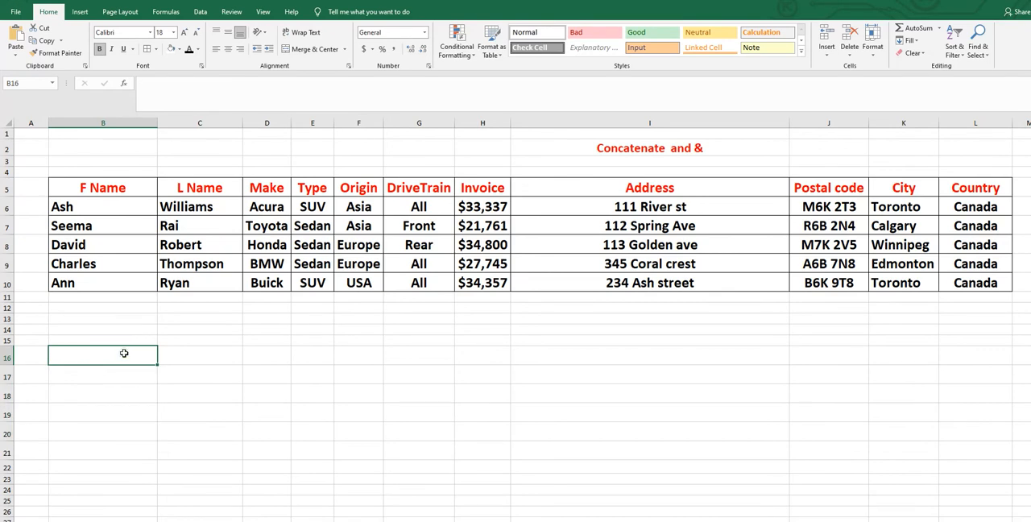
- Enter =CONCATENATE(B6," ",C6) in cell B16 to join the names with a space, and fill it down to B21
{"action": "type", "text": "="}
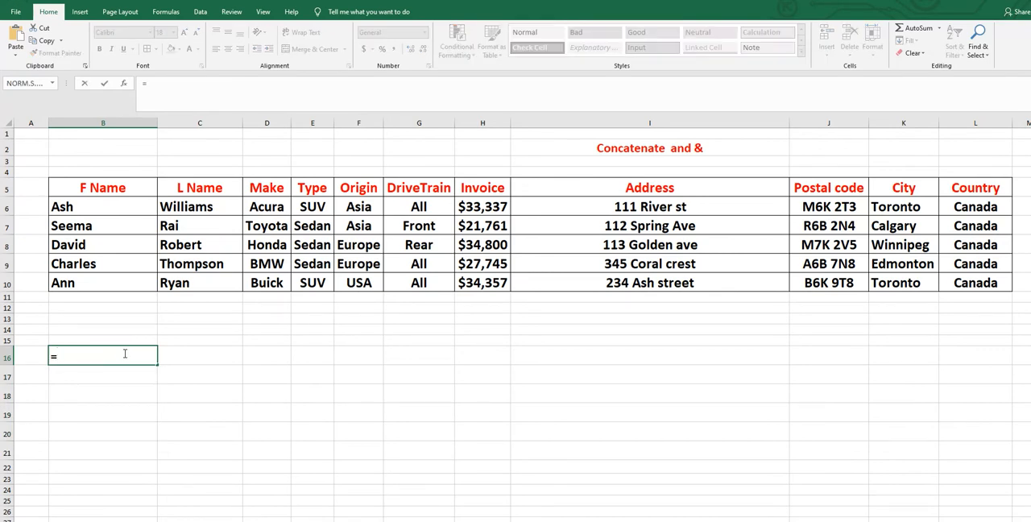
{"action": "type", "text": "con"}
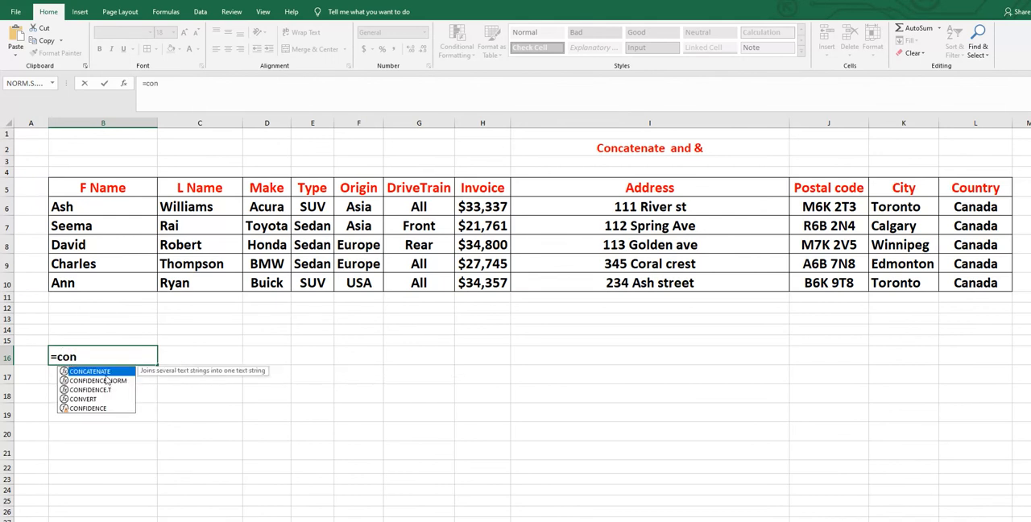
{"action": "key", "text": "Tab"}
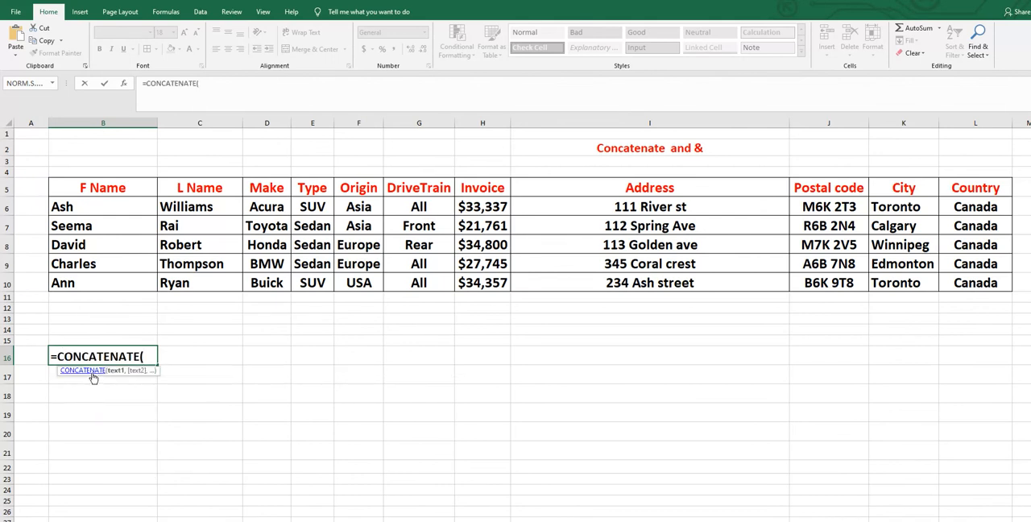
{"action": "left_click", "coordinate": [76, 208]}
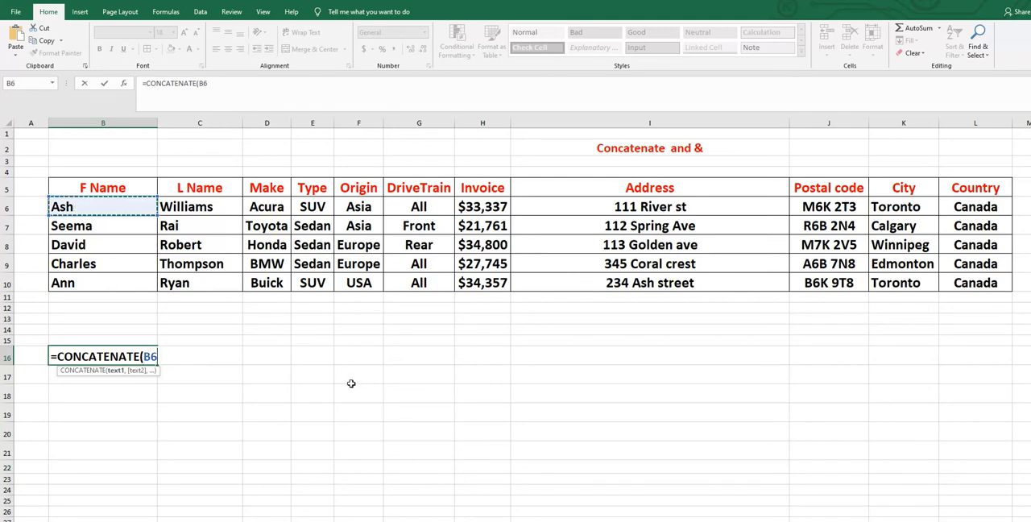
{"action": "type", "text": ","}
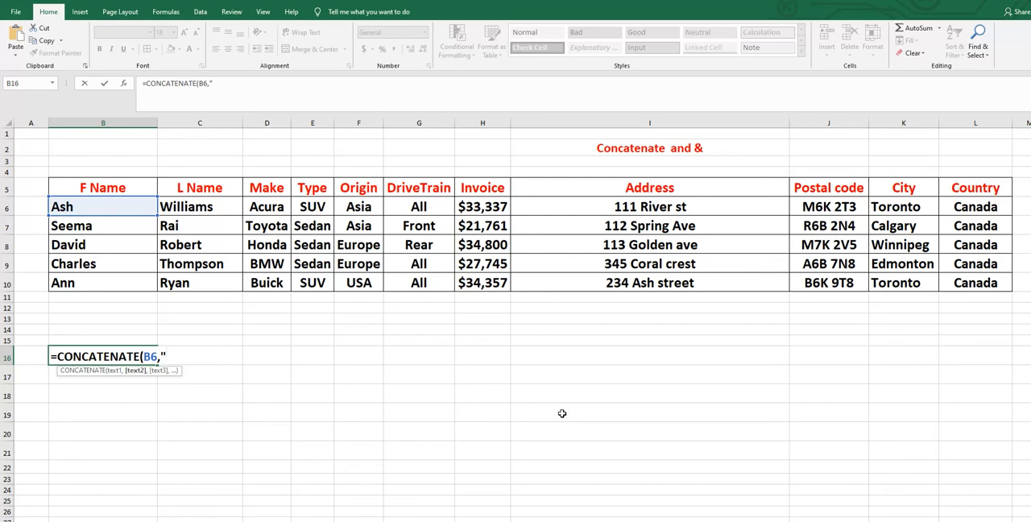
{"action": "type", "text": "\","}
{"action": "left_click", "coordinate": [209, 206]}
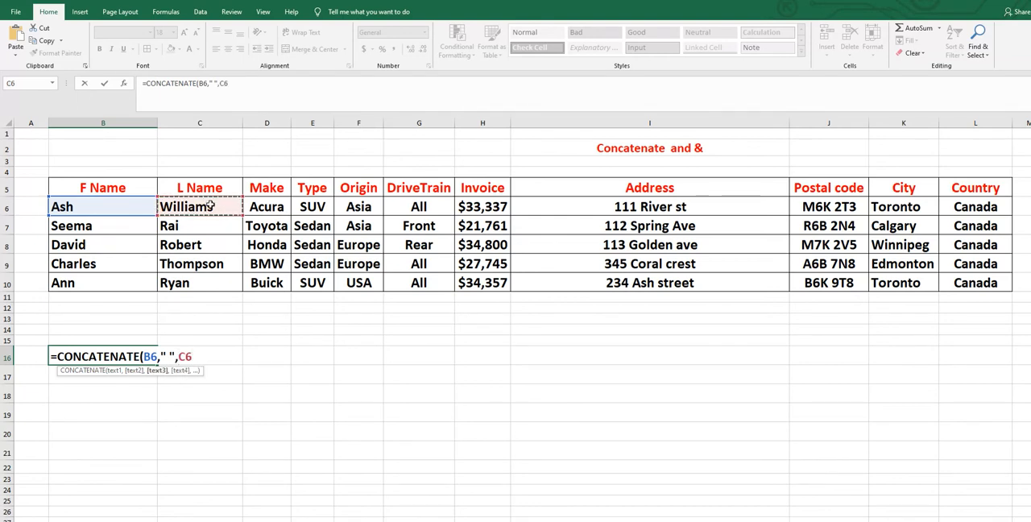
{"action": "type", "text": ")"}
{"action": "key", "text": "Return"}
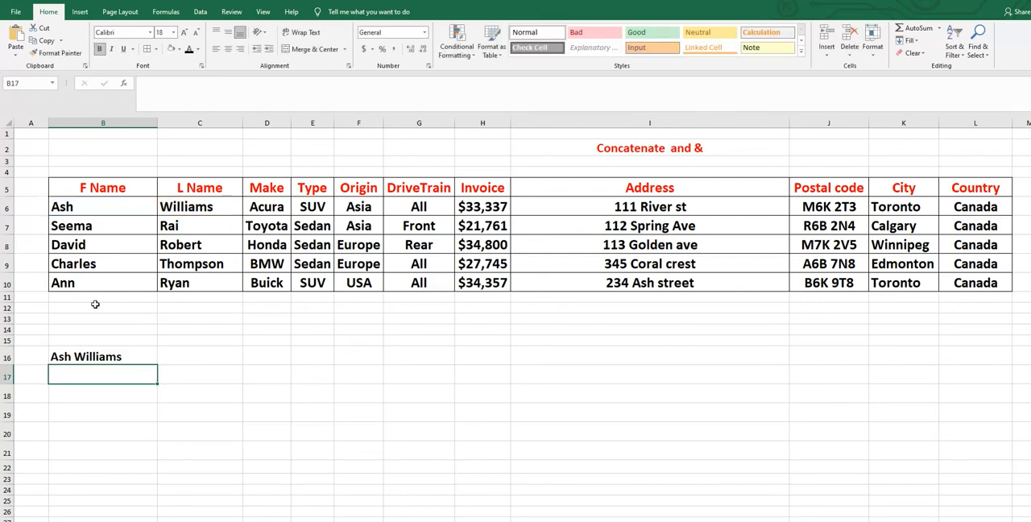
{"action": "key", "text": "Up"}
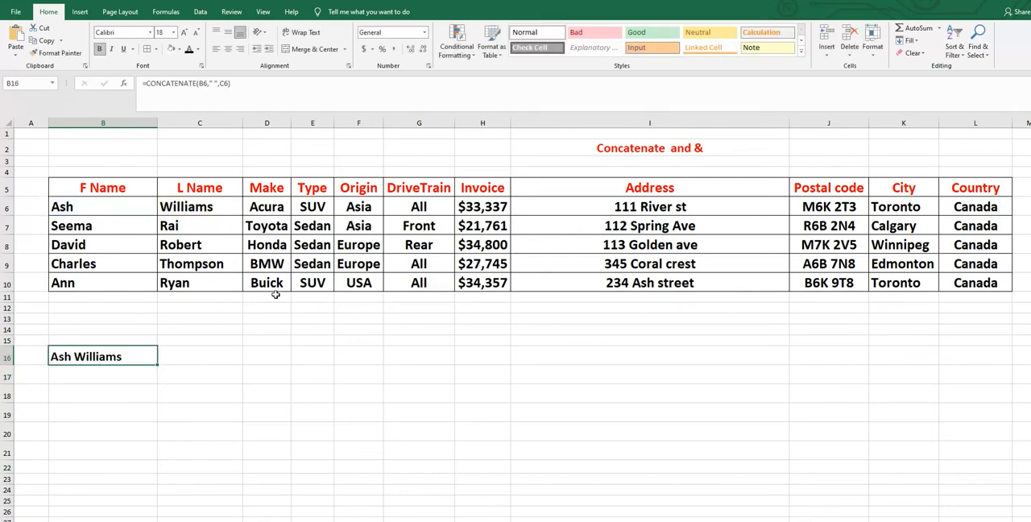
{"action": "left_click_drag", "start_coordinate": [158, 366], "coordinate": [154, 458]}
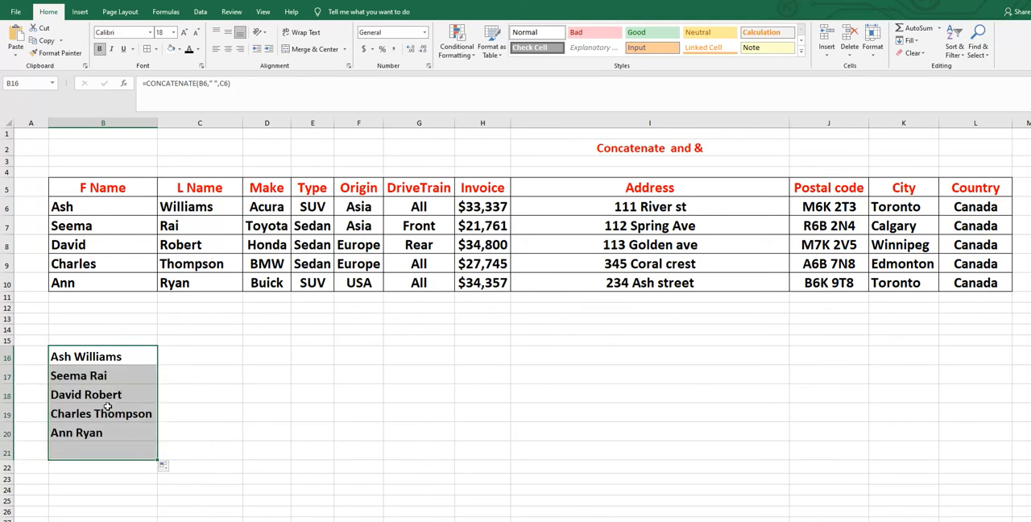
- Enter the ampersand version =CONCATENATE(B6&" "&C6) in cell C16 to join the first and last name with a space
{"action": "left_click", "coordinate": [197, 354]}
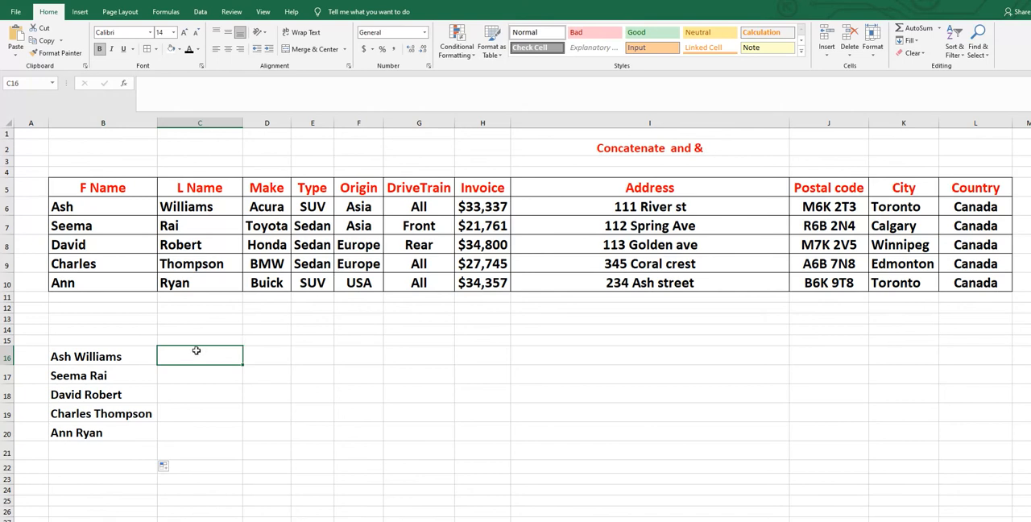
{"action": "type", "text": "="}
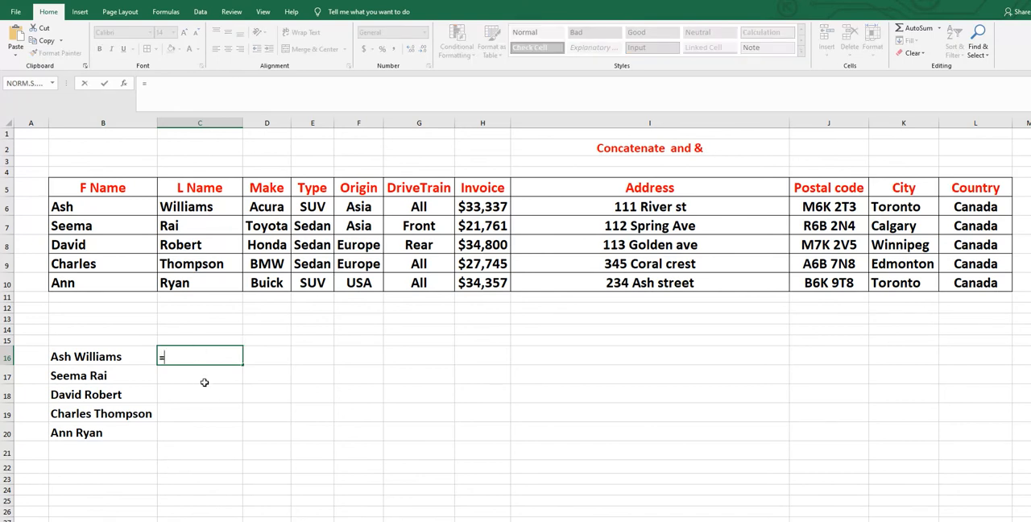
{"action": "type", "text": "con"}
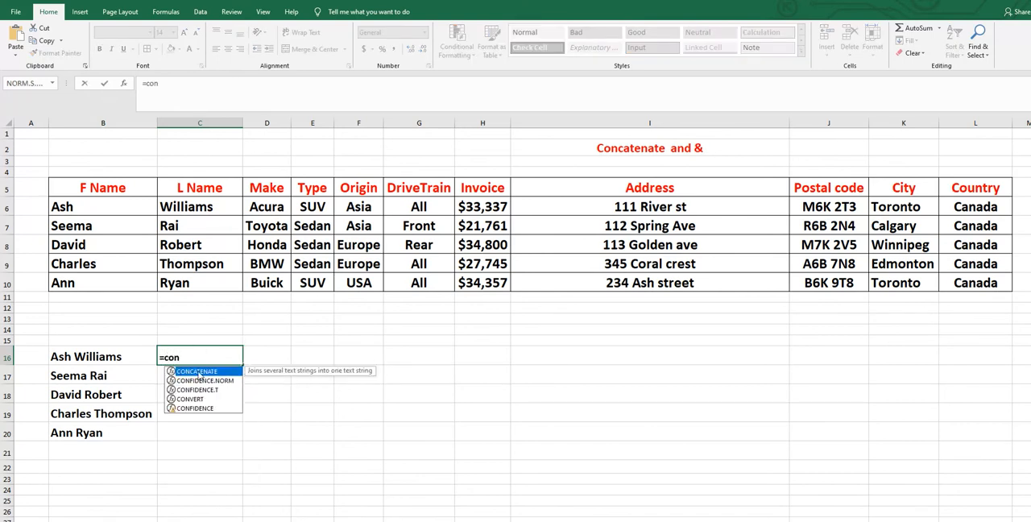
{"action": "double_click", "coordinate": [198, 372]}
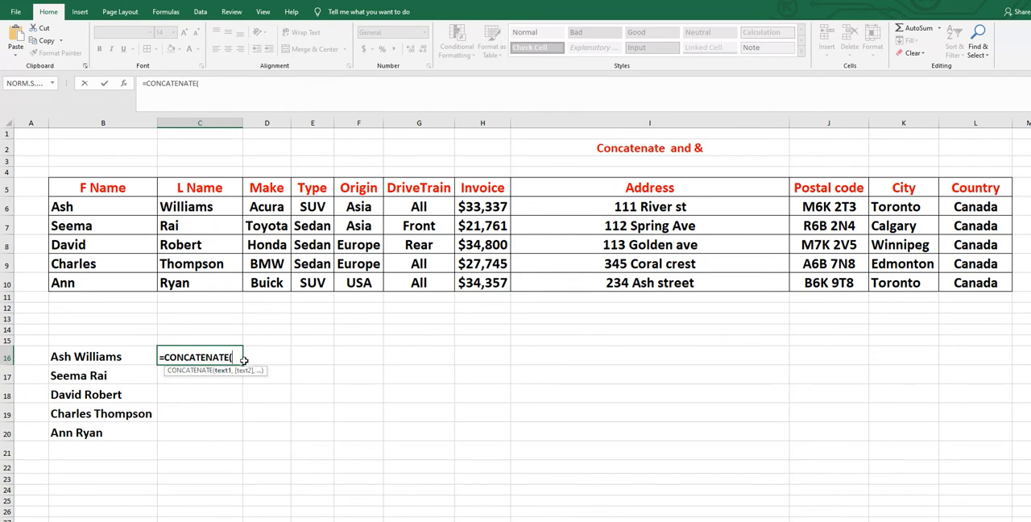
{"action": "left_click", "coordinate": [89, 207]}
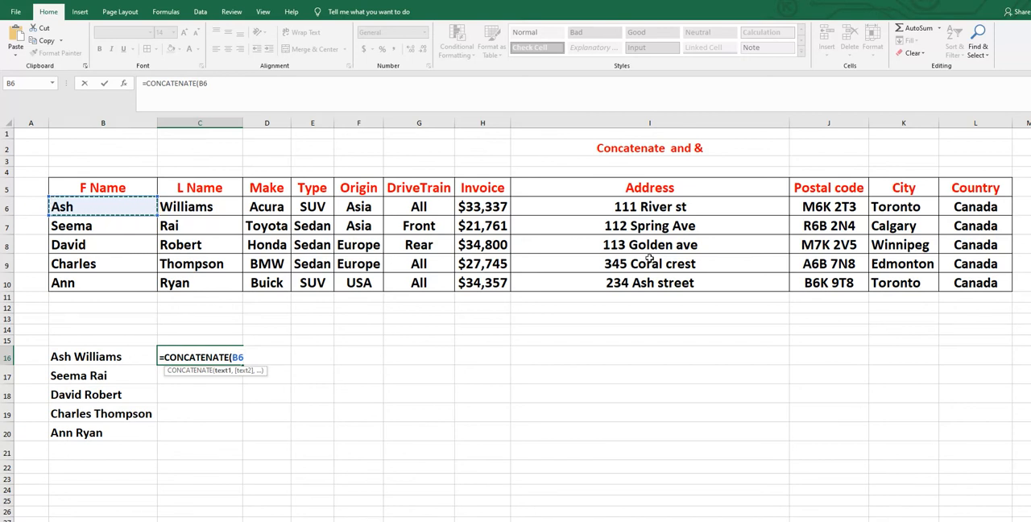
{"action": "type", "text": "&\" \"&"}
{"action": "left_click", "coordinate": [182, 206]}
{"action": "type", "text": ")"}
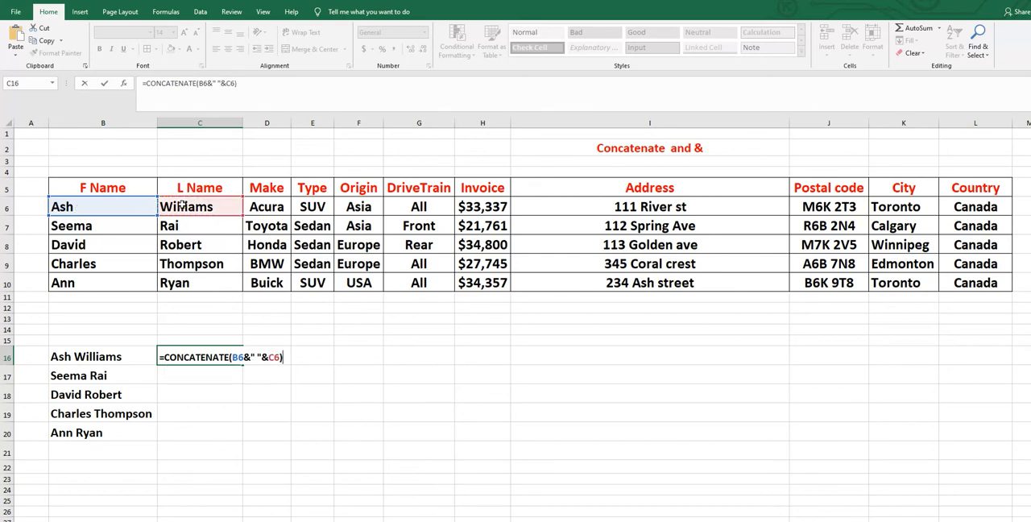
{"action": "key", "text": "Return"}
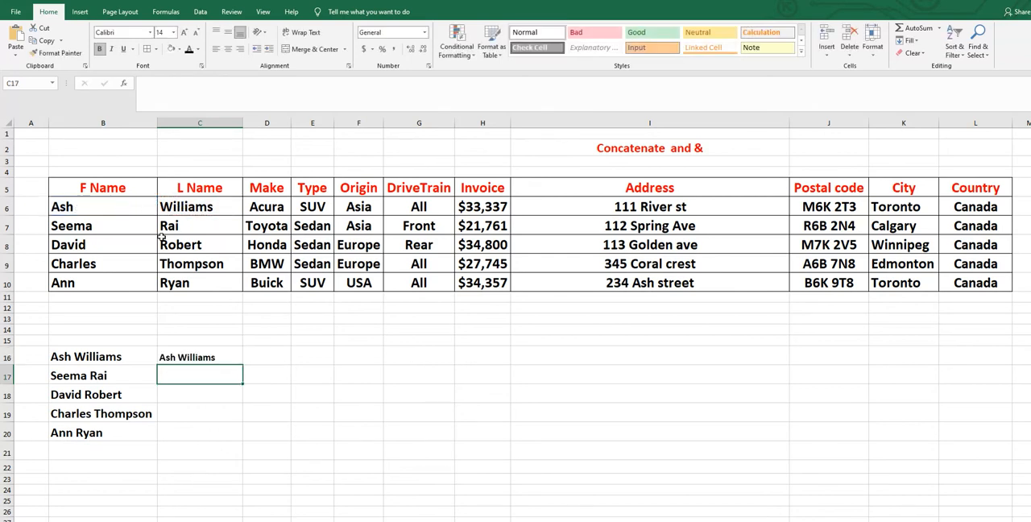
- Fill the ampersand formula from C16 down to C20
{"action": "left_click", "coordinate": [182, 359]}
{"action": "left_click_drag", "start_coordinate": [242, 365], "coordinate": [233, 441]}
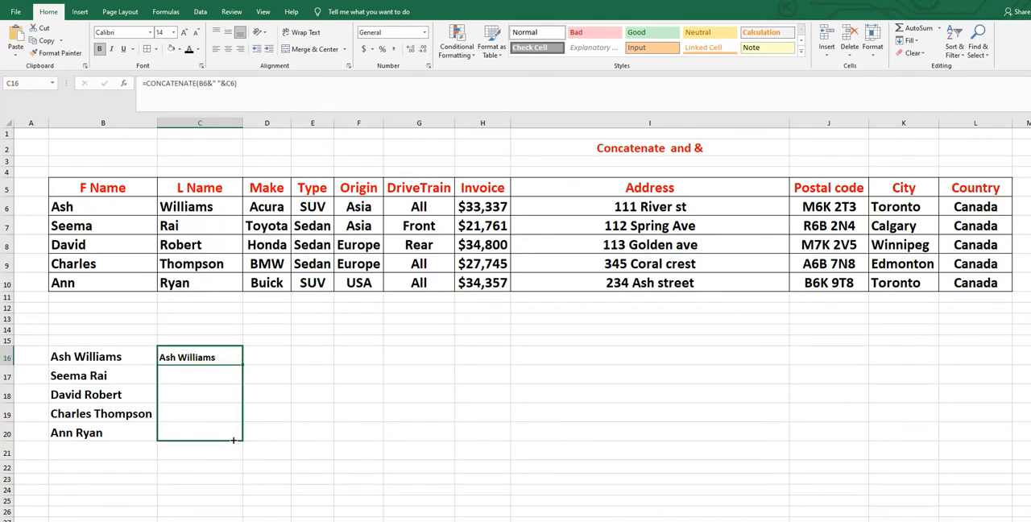
{"action": "left_click_drag", "start_coordinate": [207, 402], "coordinate": [208, 403]}
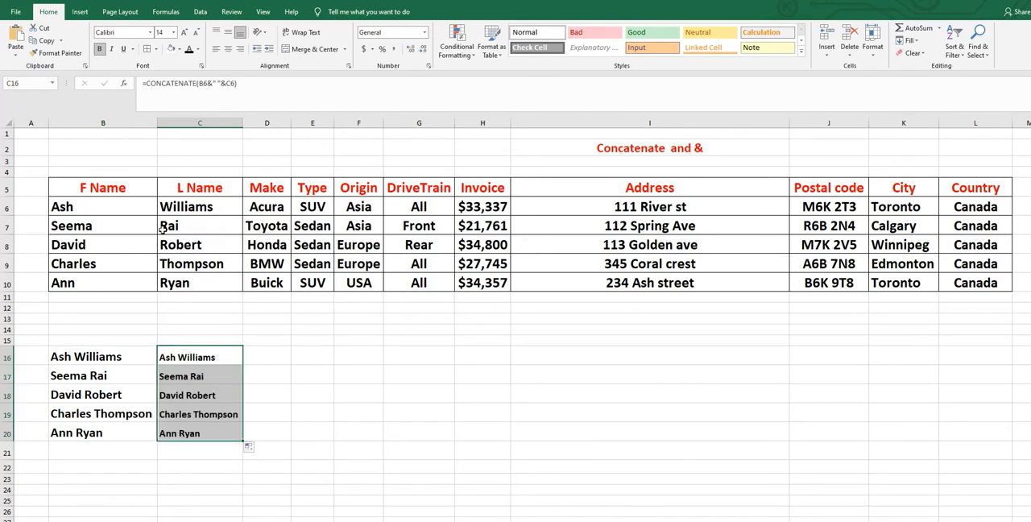
{"action": "left_click", "coordinate": [414, 431]}
- Copy the formatting of cell B16 onto the joined names in C16:C20 with Format Painter
{"action": "left_click", "coordinate": [88, 357]}
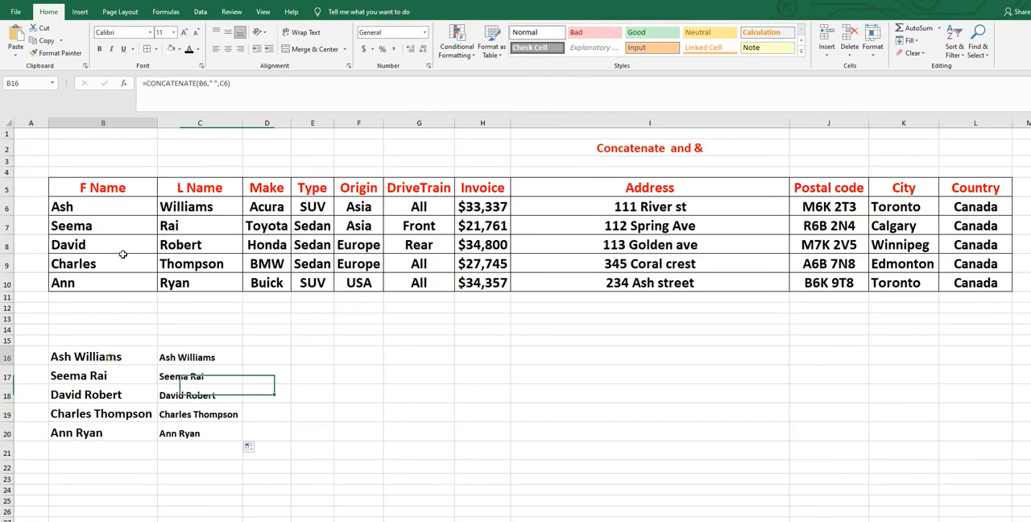
{"action": "left_click", "coordinate": [57, 52]}
{"action": "left_click_drag", "start_coordinate": [197, 363], "coordinate": [197, 433]}
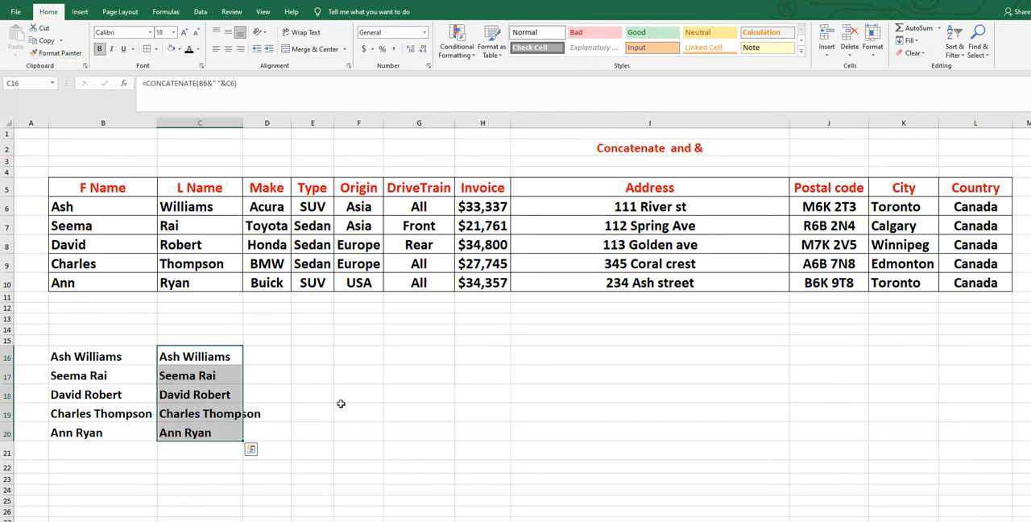
- Autofit the width of column C to its longest entry
{"action": "left_click", "coordinate": [342, 406]}
{"action": "double_click", "coordinate": [245, 119]}
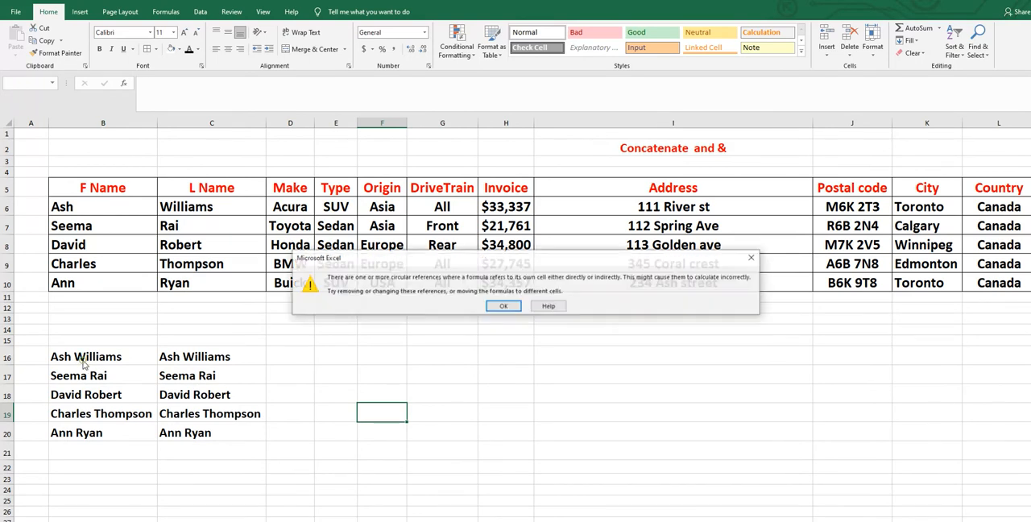
{"action": "left_click", "coordinate": [519, 306]}
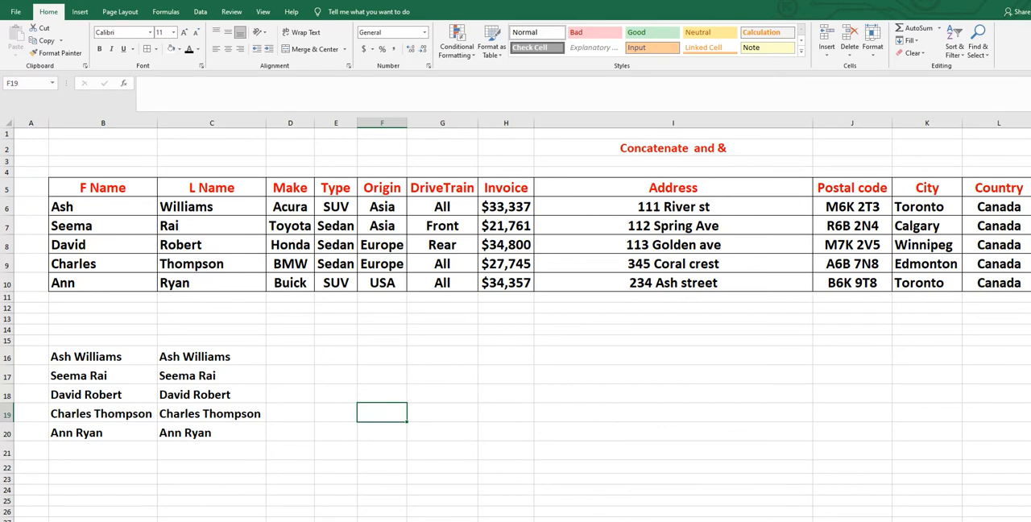
- Start a CONCATENATE formula in cell I16 with the address in I6 followed by a ", " separator
{"action": "scroll", "coordinate": [516, 322], "scroll_direction": "right", "scroll_amount": 2}
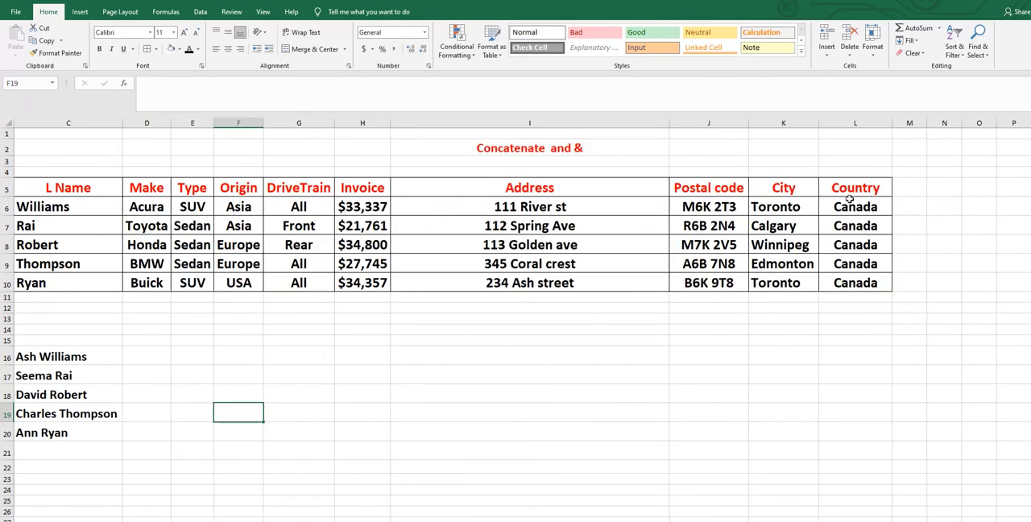
{"action": "left_click", "coordinate": [408, 356]}
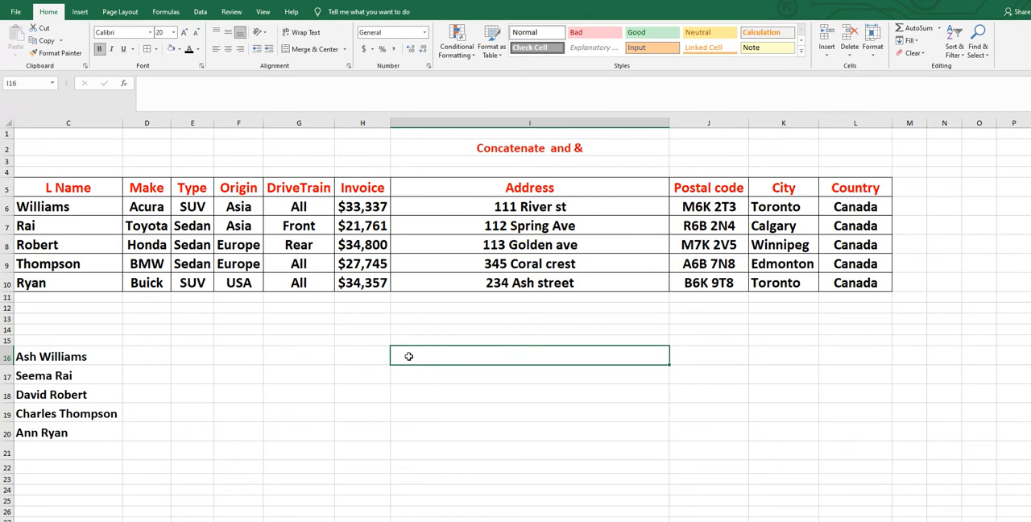
{"action": "type", "text": "="}
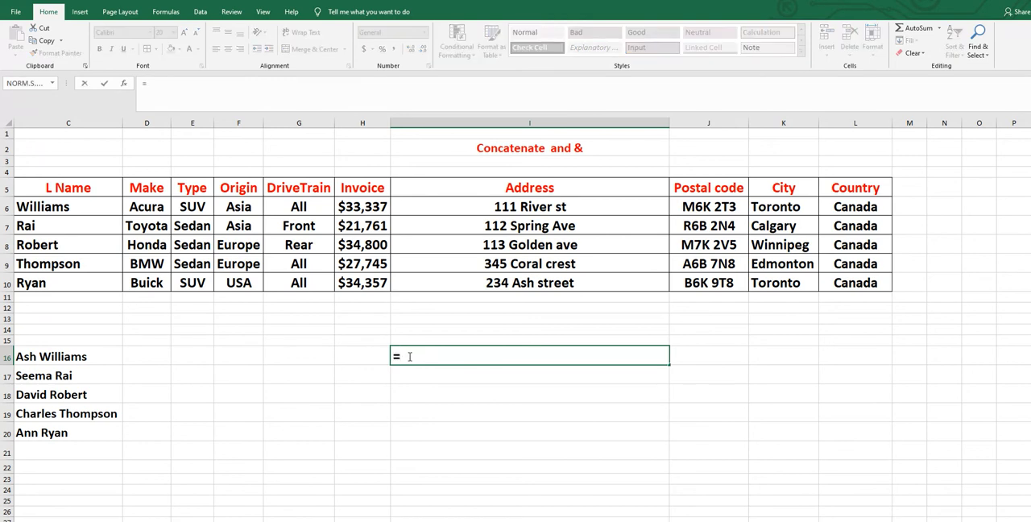
{"action": "type", "text": "con"}
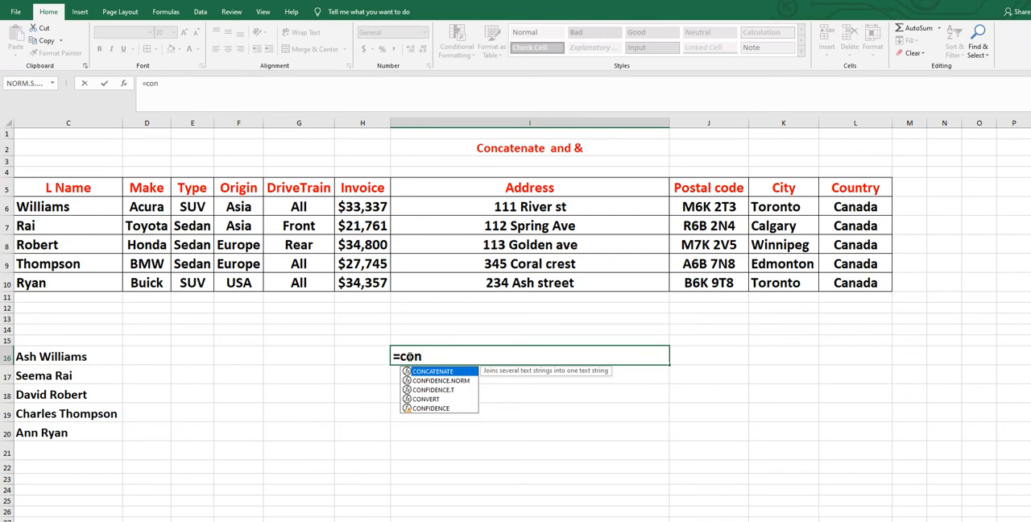
{"action": "double_click", "coordinate": [452, 376]}
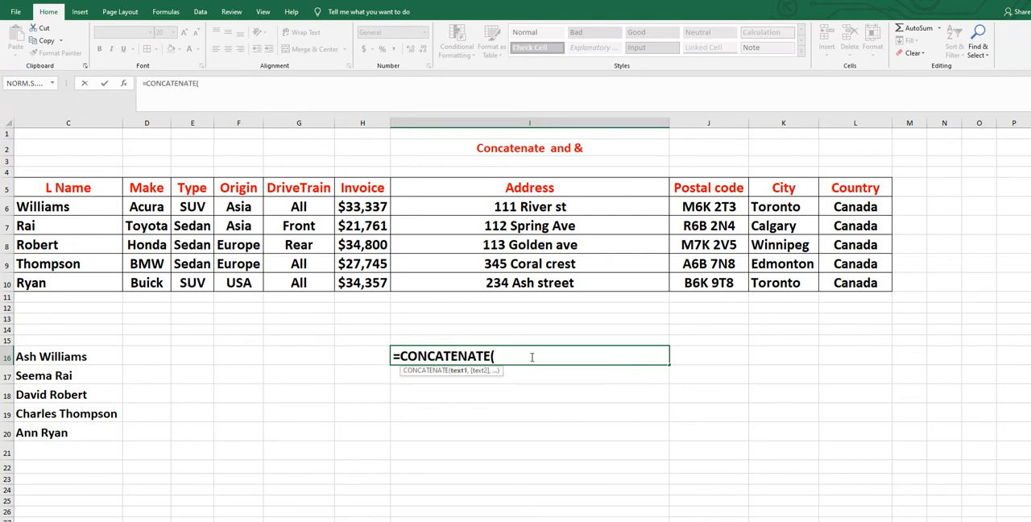
{"action": "left_click", "coordinate": [522, 205]}
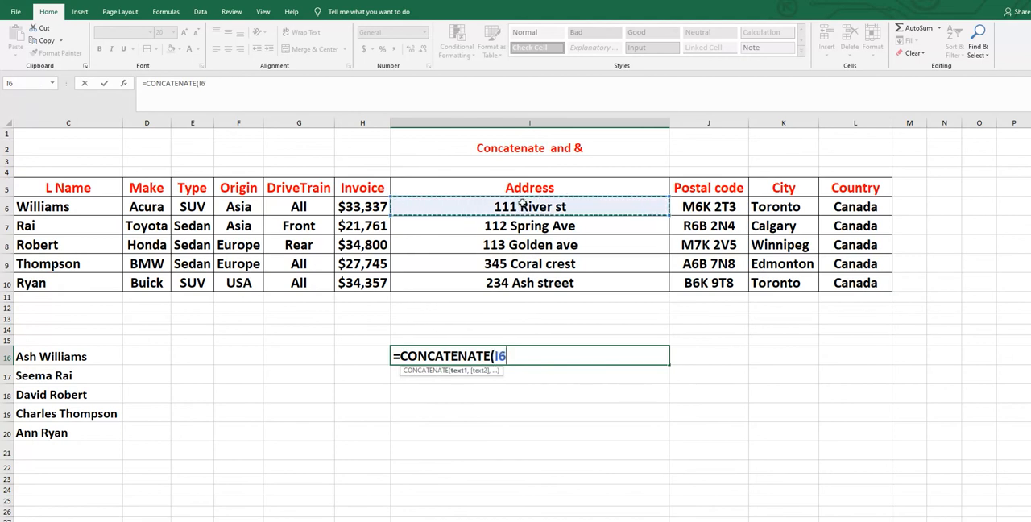
{"action": "type", "text": ","}
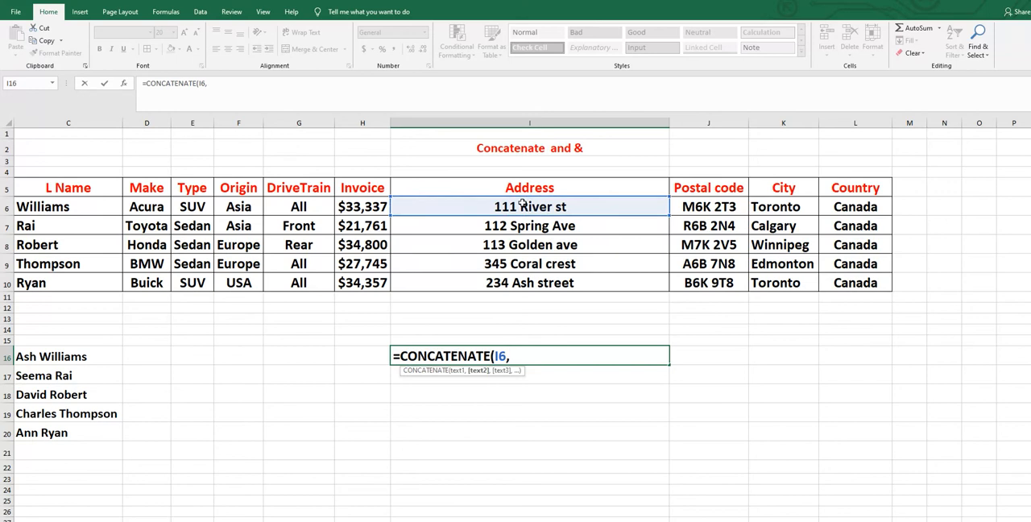
{"action": "type", "text": "\", \""}
{"action": "type", "text": ","}
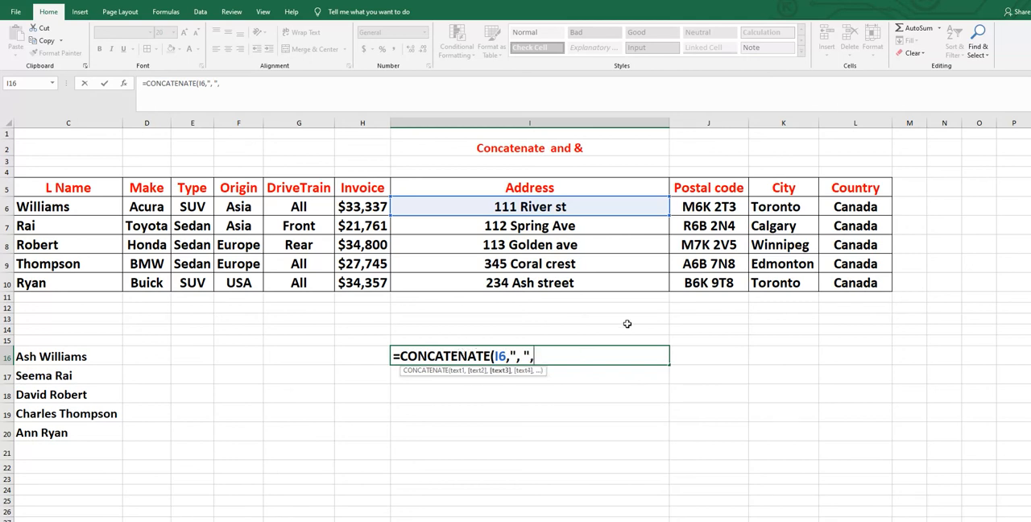
- Add the postal code in J6 and another ", " separator to the CONCATENATE formula
{"action": "left_click", "coordinate": [711, 207]}
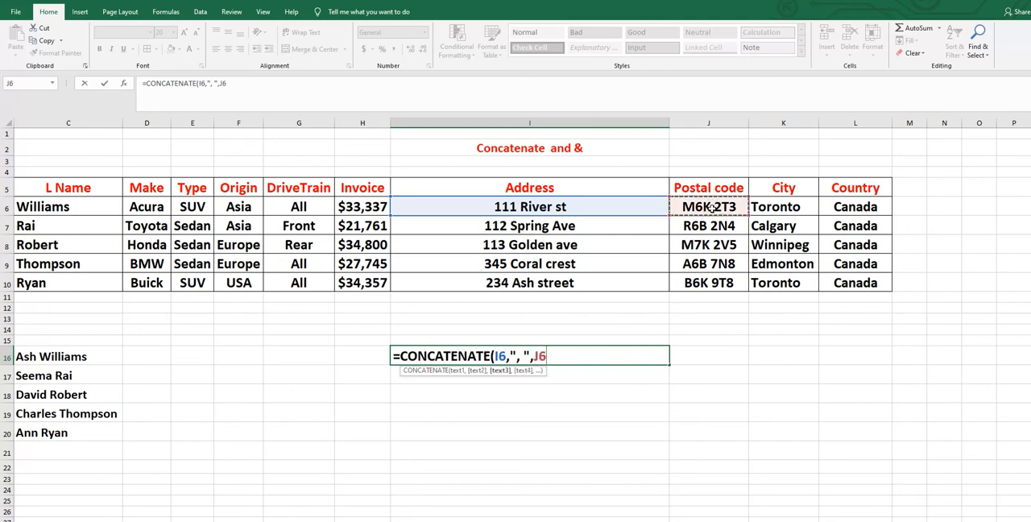
{"action": "type", "text": ","}
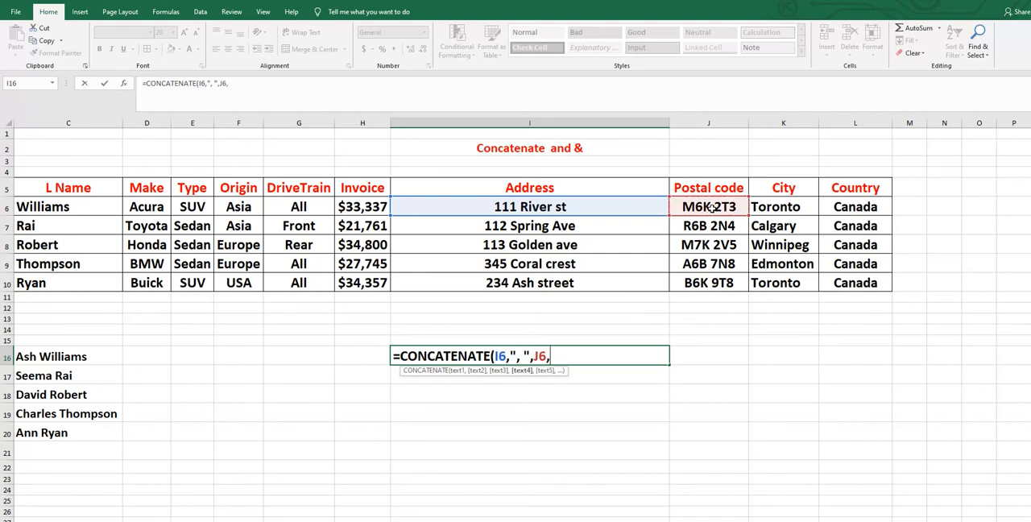
{"action": "type", "text": "\", \","}
- Add the city in K6, a "- " separator and the country in L6, and complete the formula in I16
{"action": "left_click", "coordinate": [772, 209]}
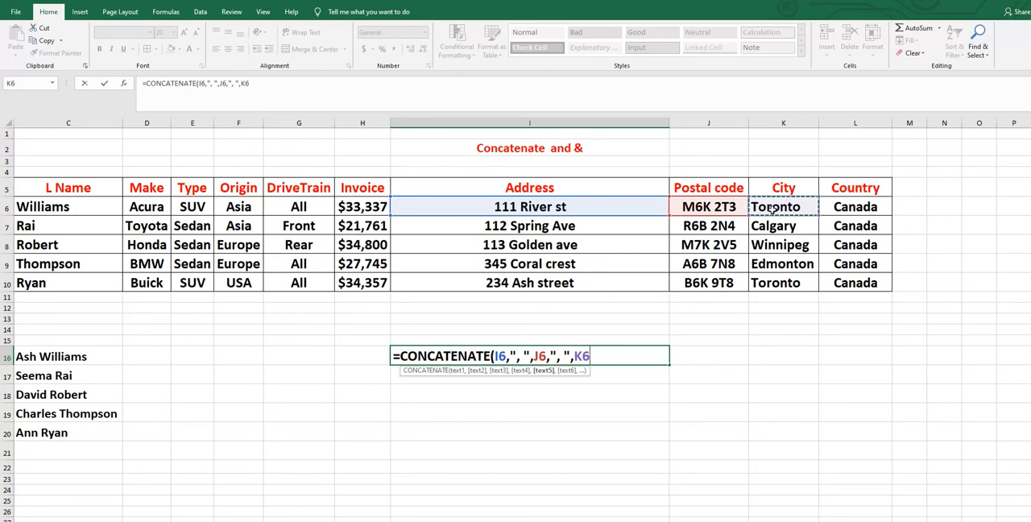
{"action": "type", "text": ",\""}
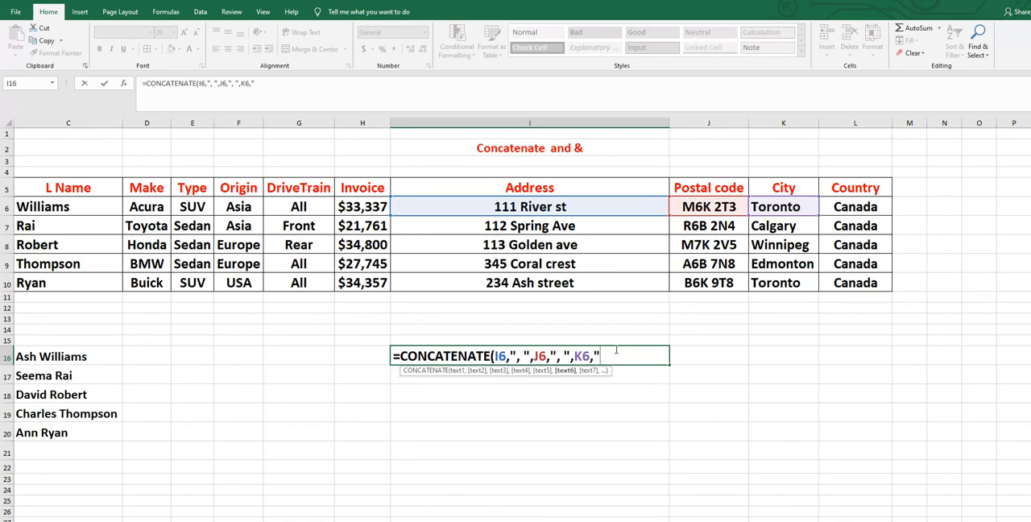
{"action": "type", "text": "- \","}
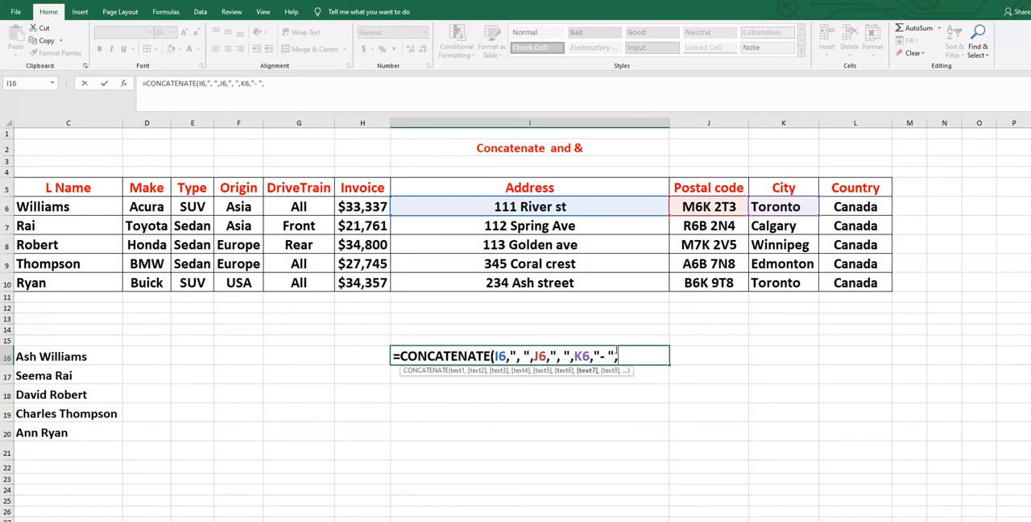
{"action": "left_click", "coordinate": [831, 207]}
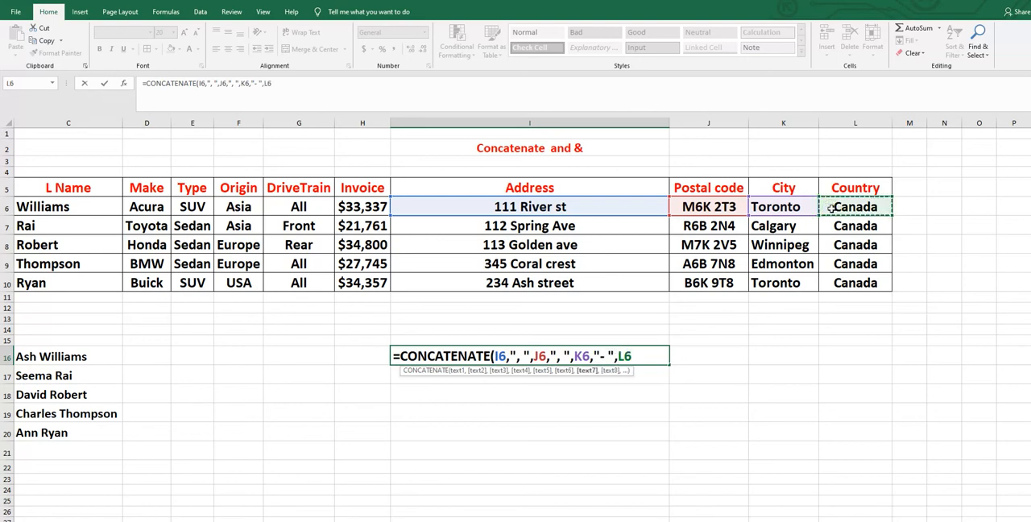
{"action": "type", "text": ")"}
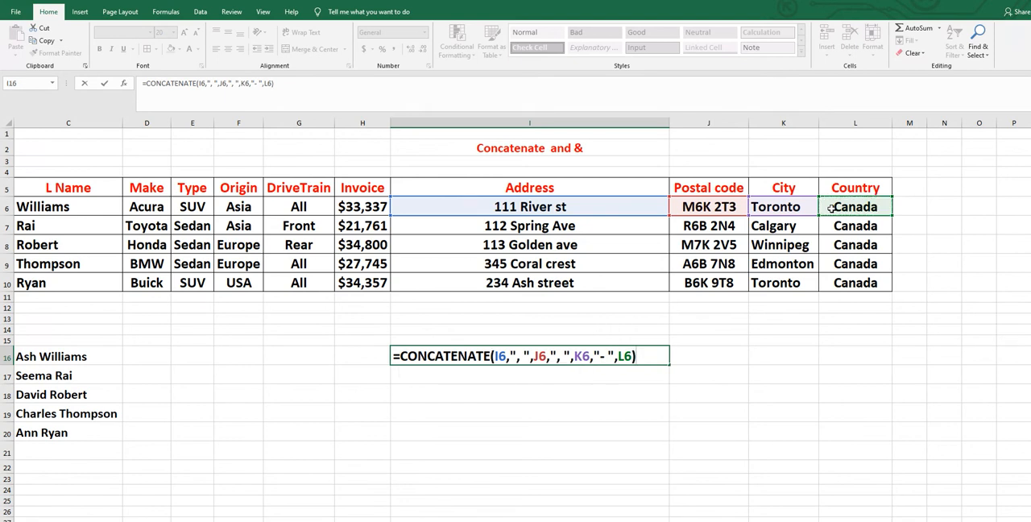
{"action": "key", "text": "Return"}
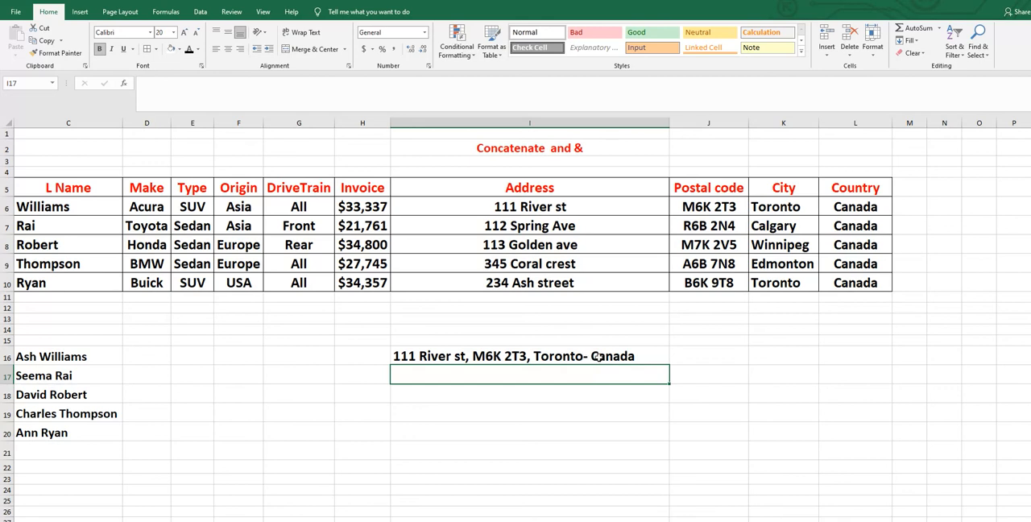
- Fill the full-address formula from I16 down to I21 and widen column I slightly
{"action": "left_click", "coordinate": [476, 358]}
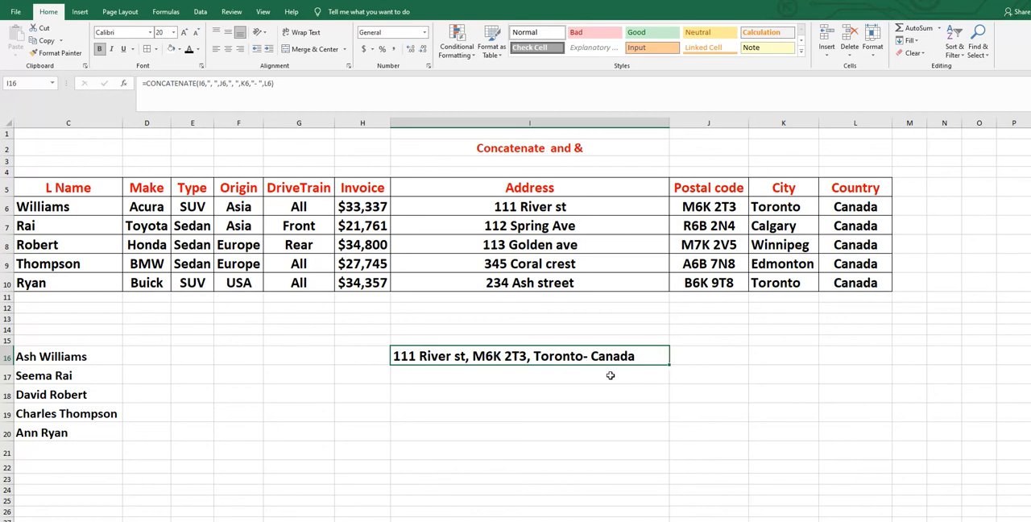
{"action": "left_click_drag", "start_coordinate": [669, 365], "coordinate": [676, 465]}
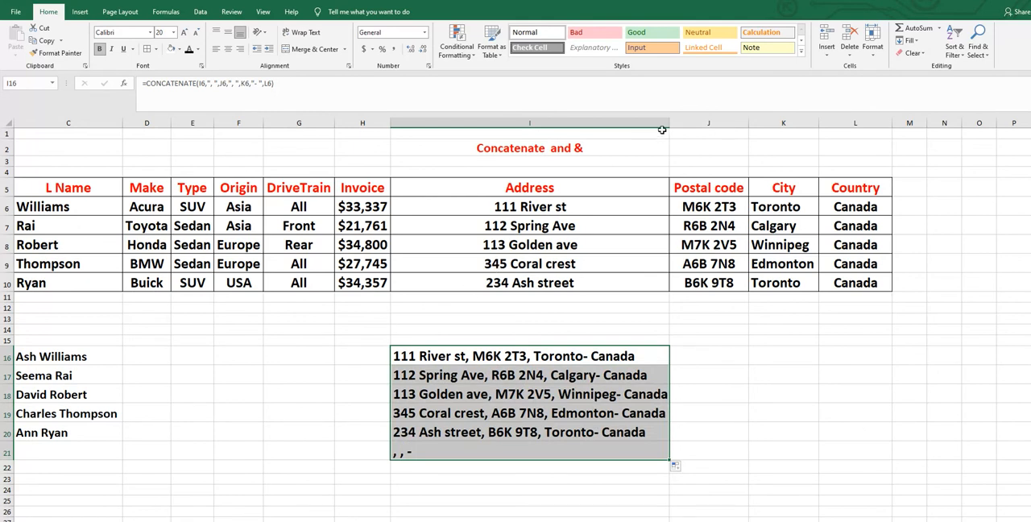
{"action": "left_click_drag", "start_coordinate": [668, 125], "coordinate": [679, 125]}
{"action": "left_click", "coordinate": [797, 396]}
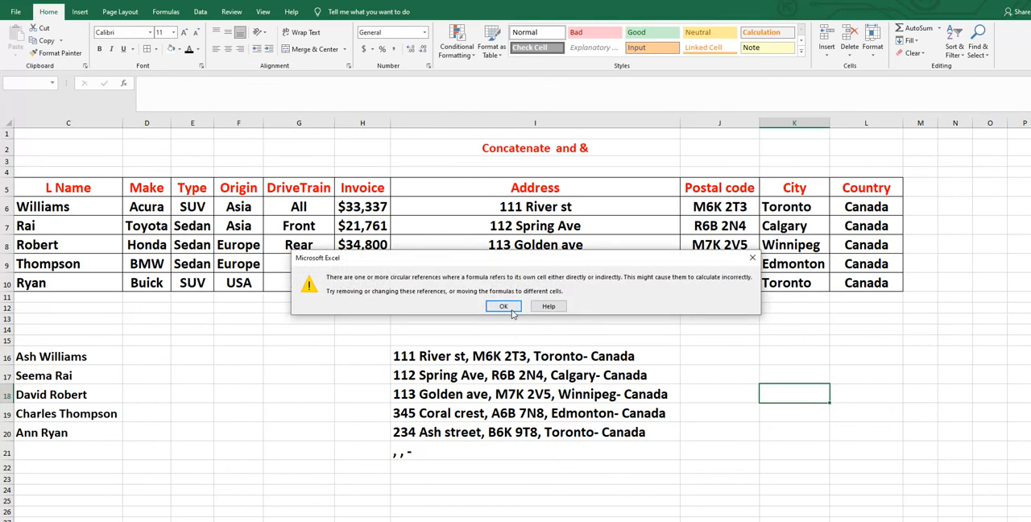
{"action": "left_click", "coordinate": [504, 306]}
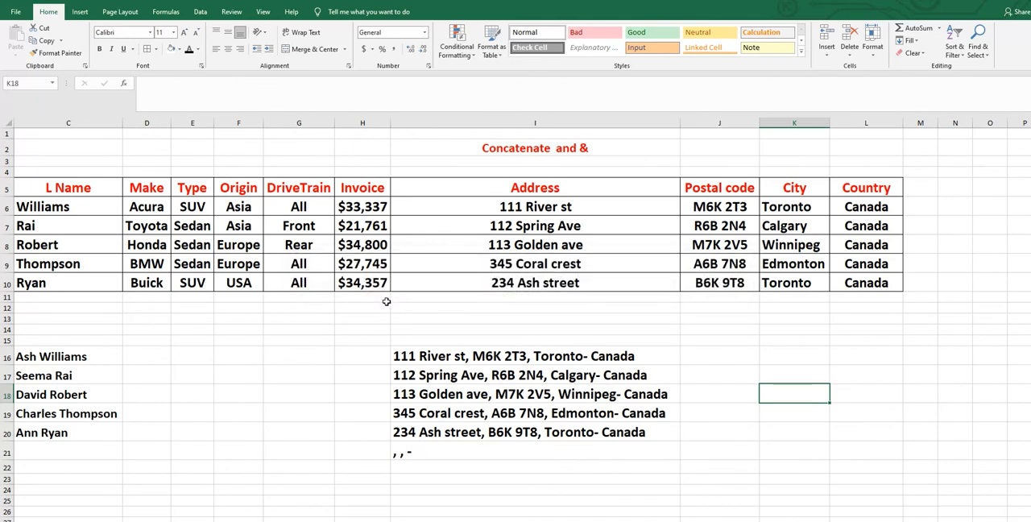